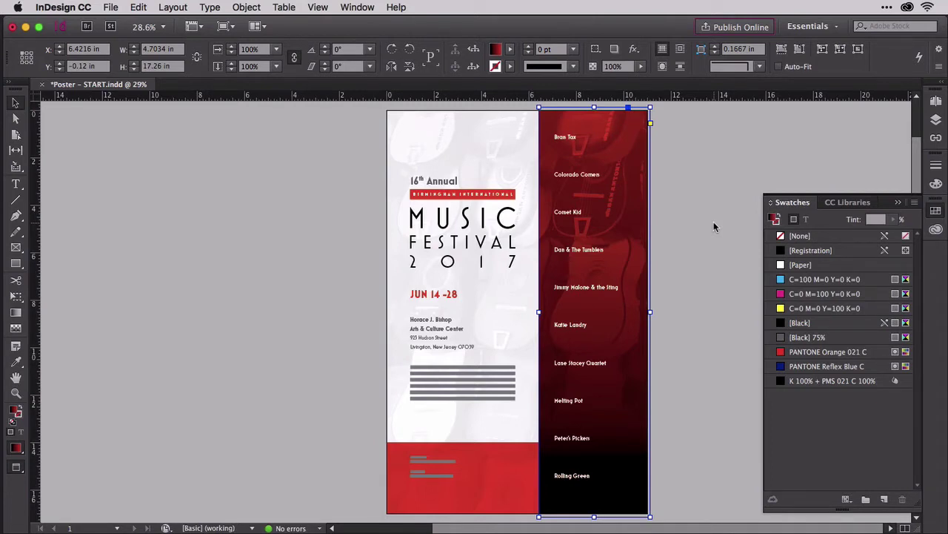
Step: Deselect everything and start a New Mixed Ink Group from the Swatches panel menu
click(715, 224)
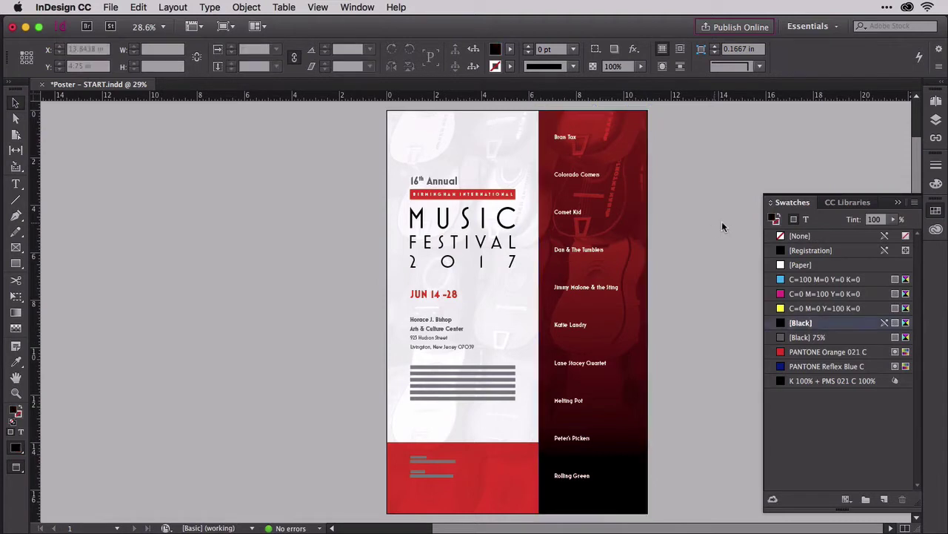
click(915, 209)
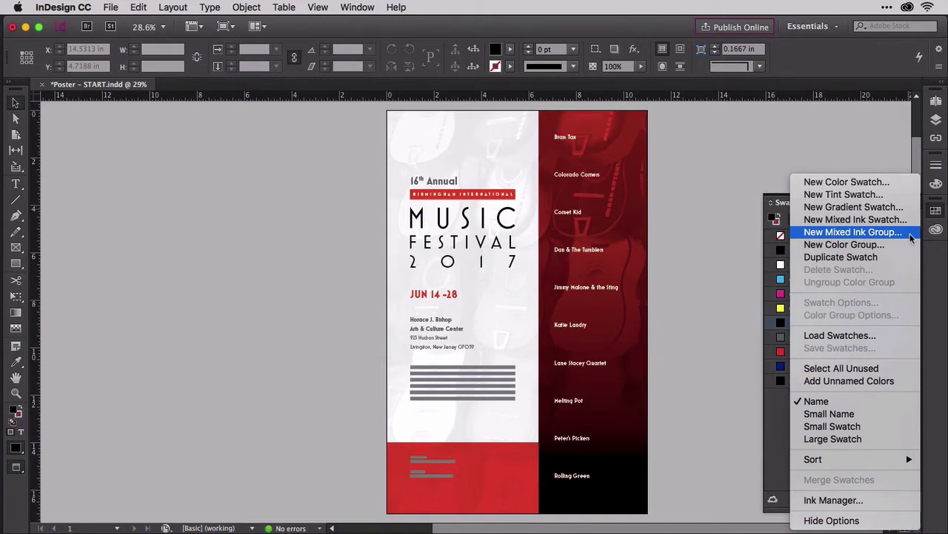
click(910, 234)
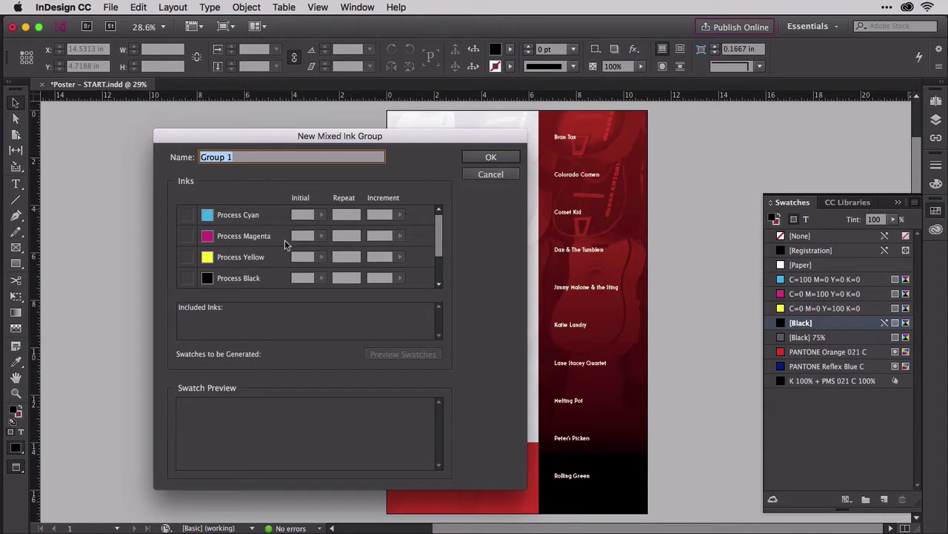
Step: Mix Process Black from 10% (repeat 9, 10% increments) with PANTONE Orange 021 C at 100%
click(186, 277)
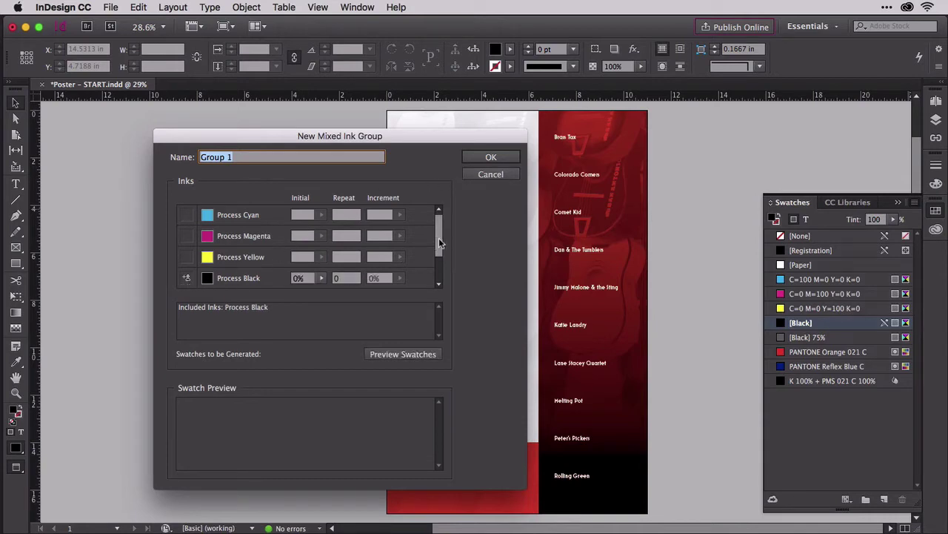
drag(440, 244, 440, 271)
click(187, 257)
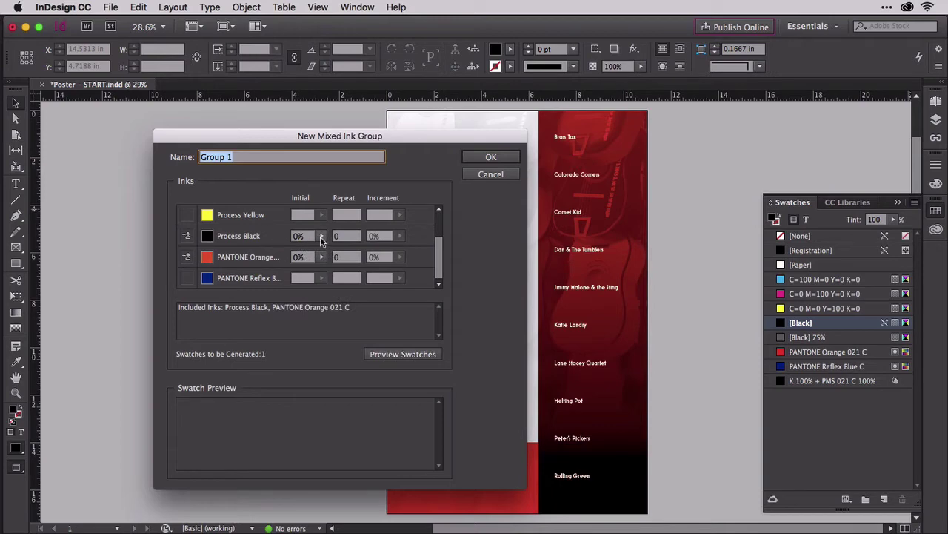
click(322, 235)
drag(264, 256, 266, 253)
click(344, 237)
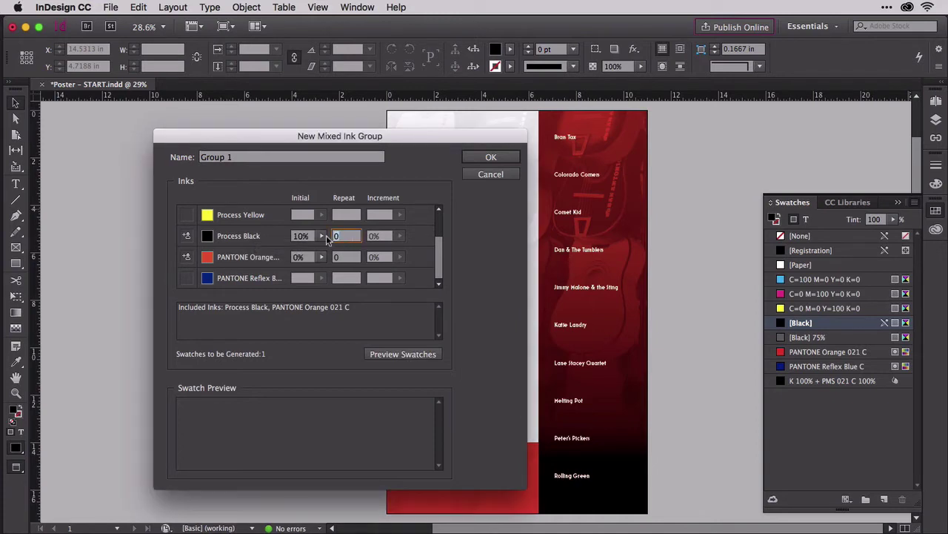
text(9)
click(321, 256)
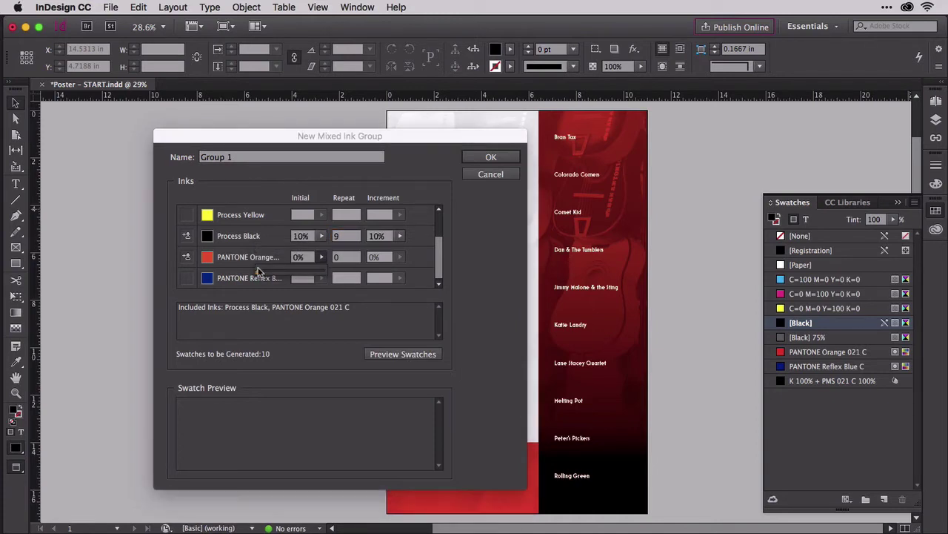
drag(259, 271, 326, 273)
click(348, 257)
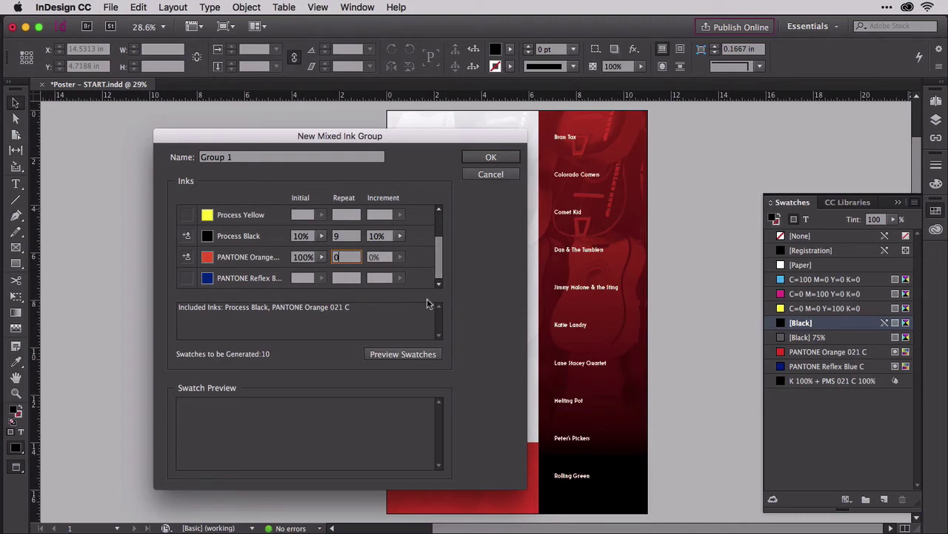
Step: Preview the ten generated swatches, create Group 1, and enlarge the Swatches panel
click(413, 354)
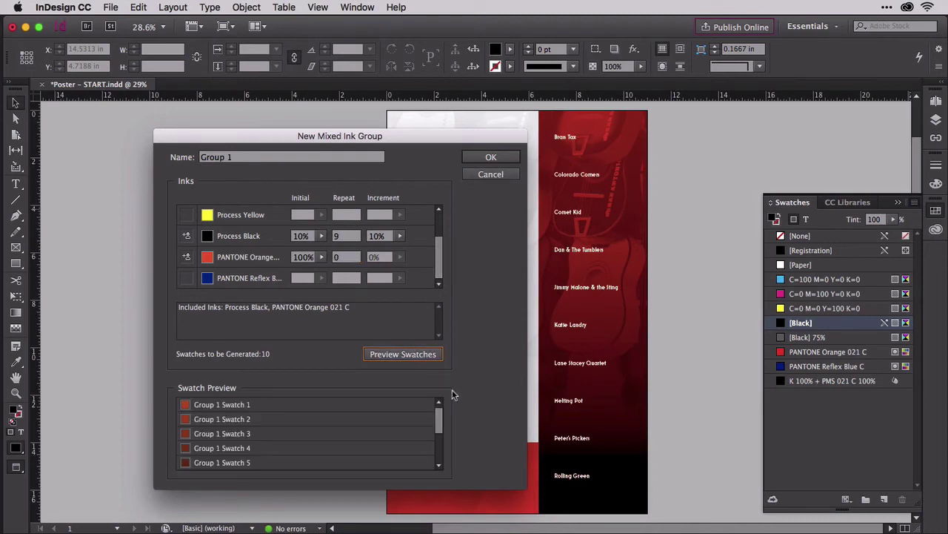
drag(438, 417, 435, 457)
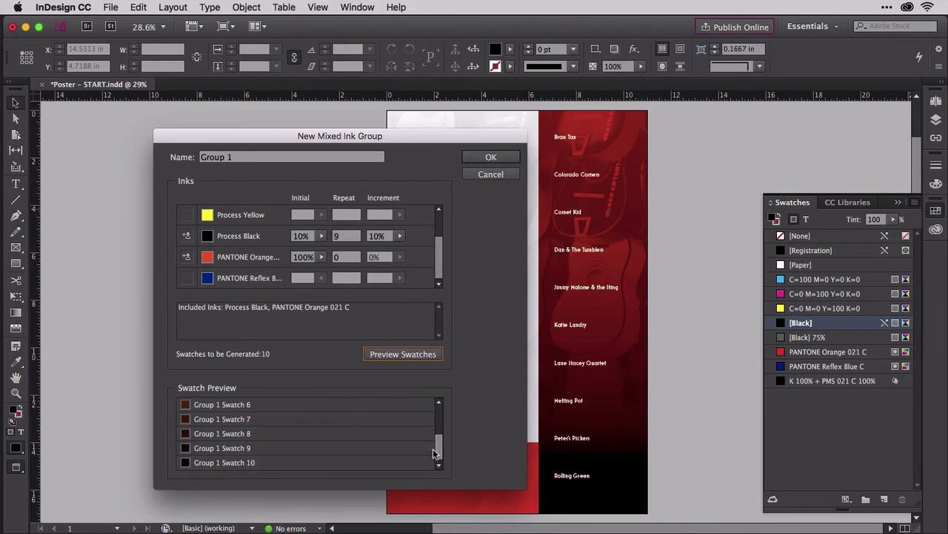
click(489, 157)
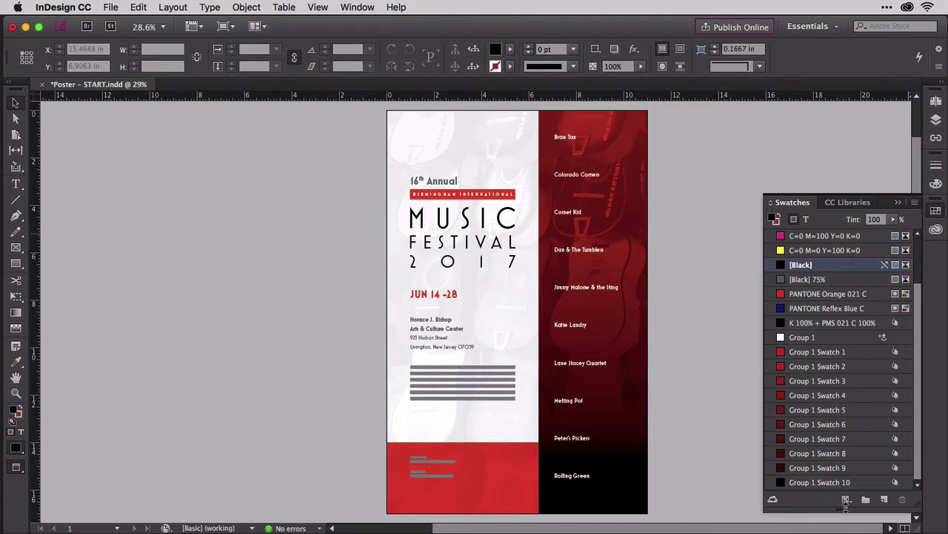
drag(845, 508, 842, 528)
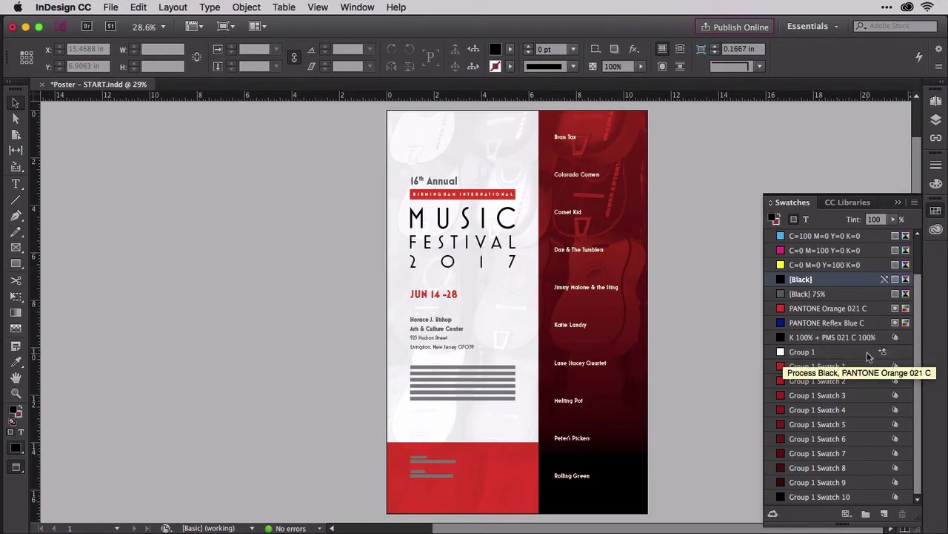
Step: Rename Group 1 to 'K + PMS 021 C' and try PANTONE Reflex Blue C as its second ink
double_click(869, 355)
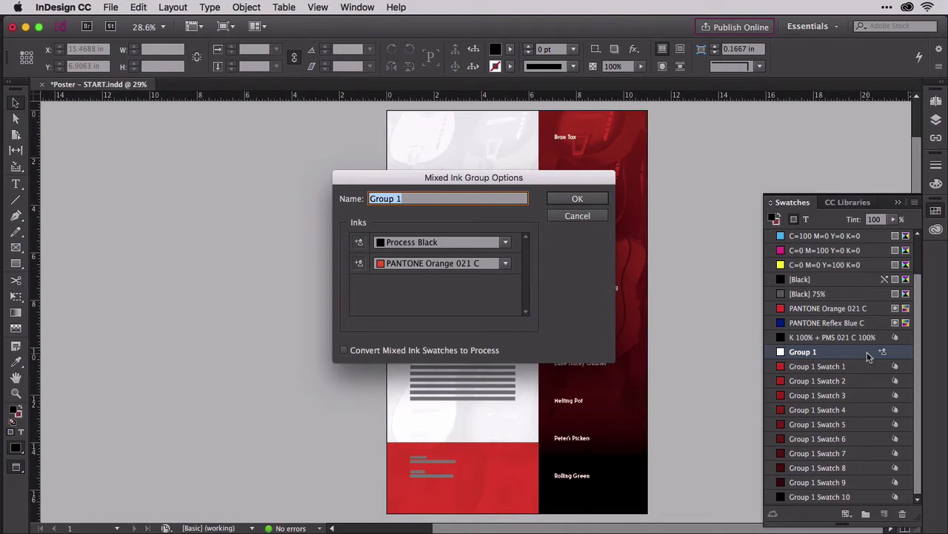
text(K )
text(+)
text( PMS 0)
text(21 C)
click(506, 265)
click(474, 334)
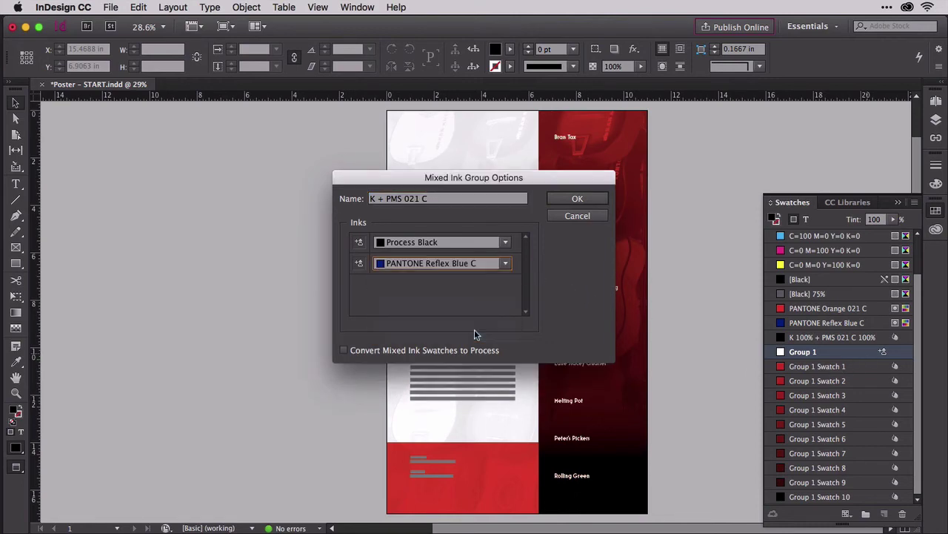
click(562, 200)
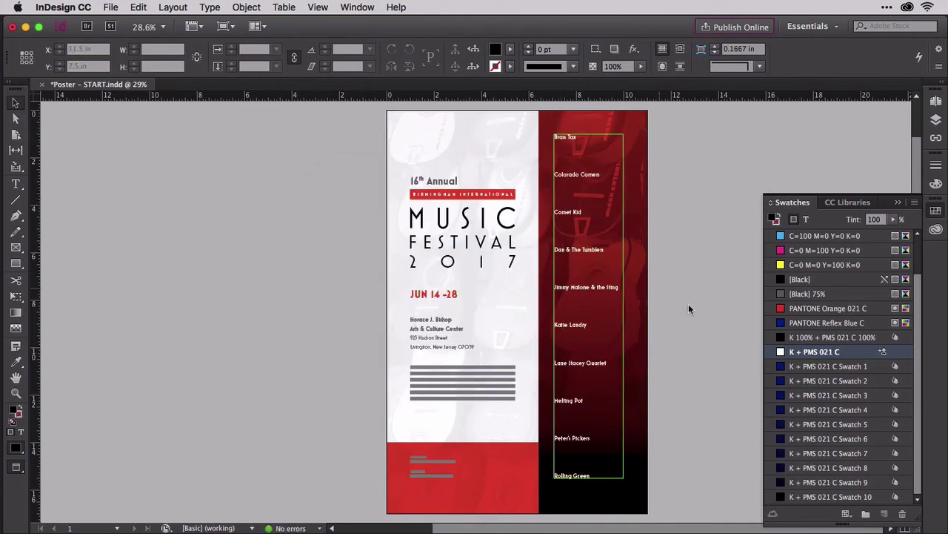
Step: Set the K + PMS 021 C group's second ink back to PANTONE Orange 021 C
double_click(794, 354)
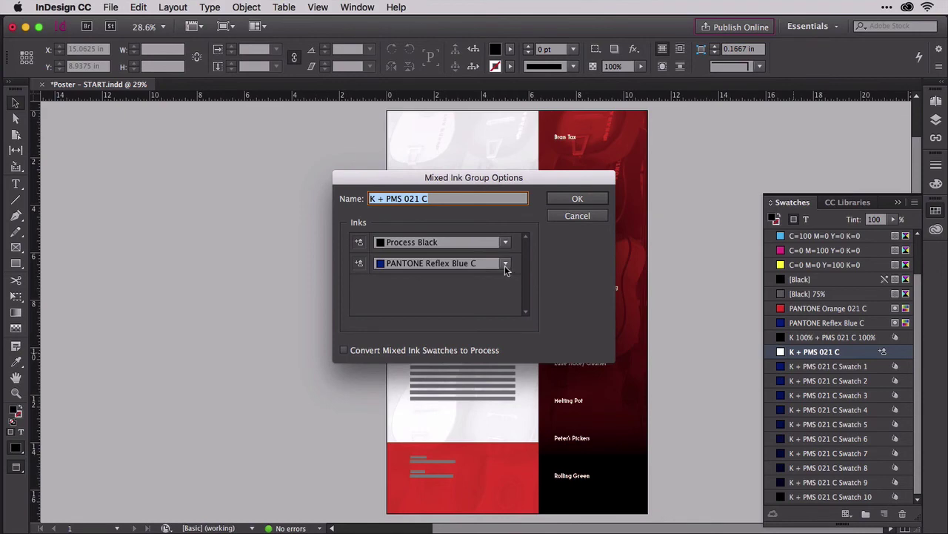
click(505, 263)
click(469, 319)
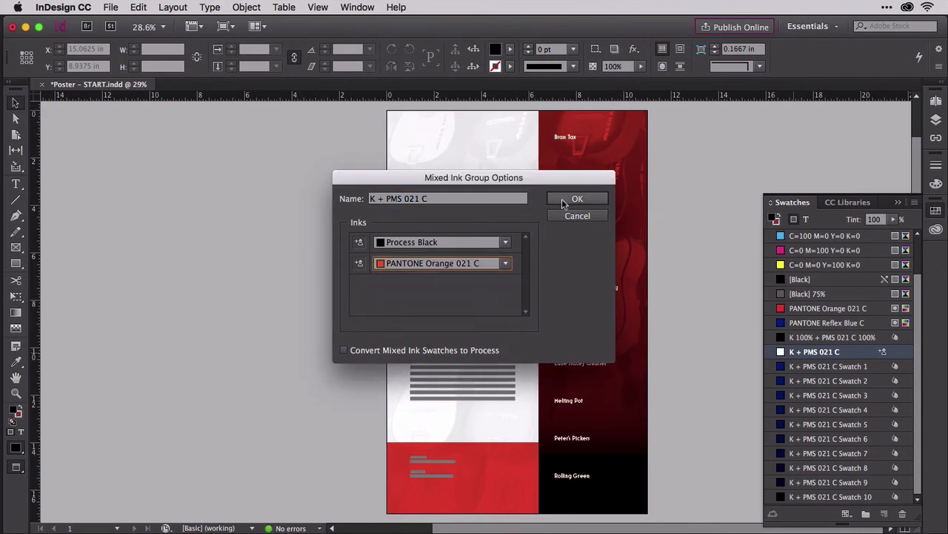
click(564, 200)
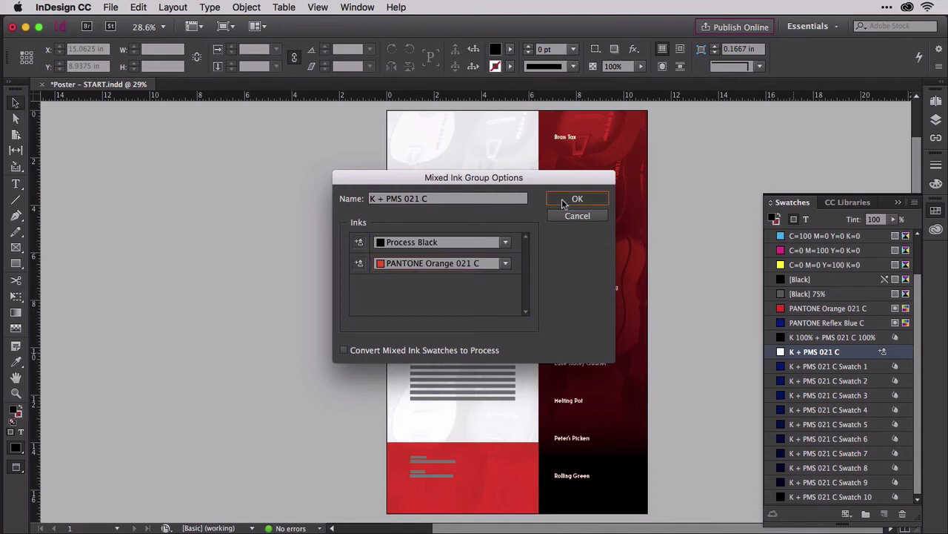
click(427, 293)
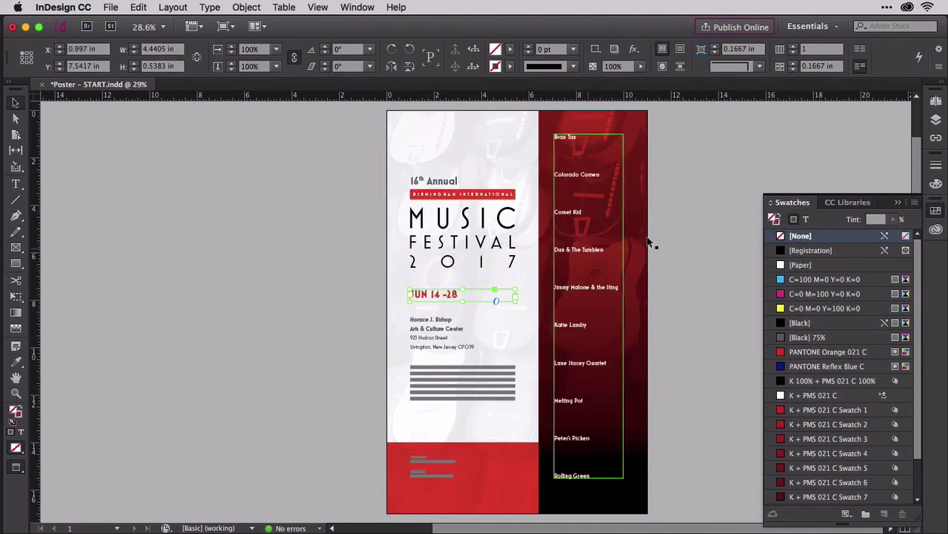
Step: Colour the date text and Birmingham International banner with K + PMS 021 C Swatch 3
click(806, 219)
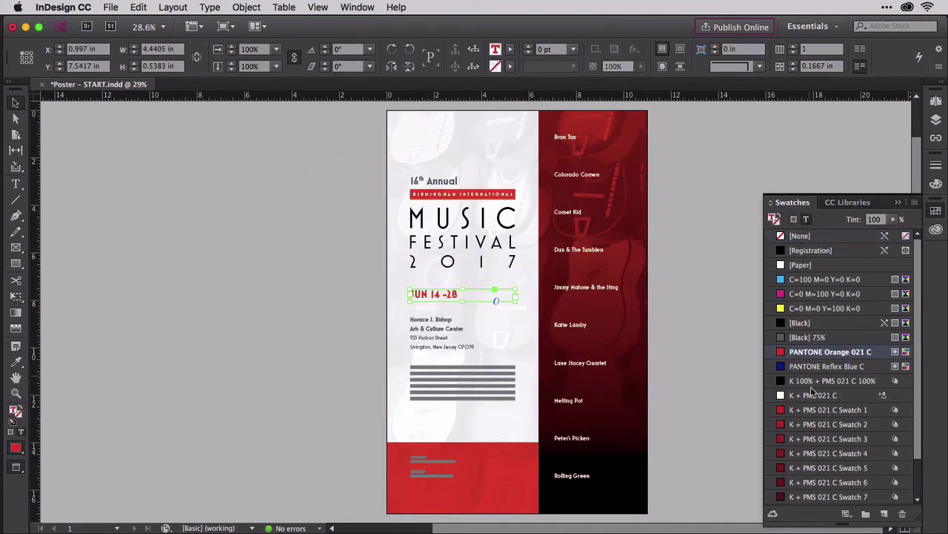
click(786, 438)
click(434, 194)
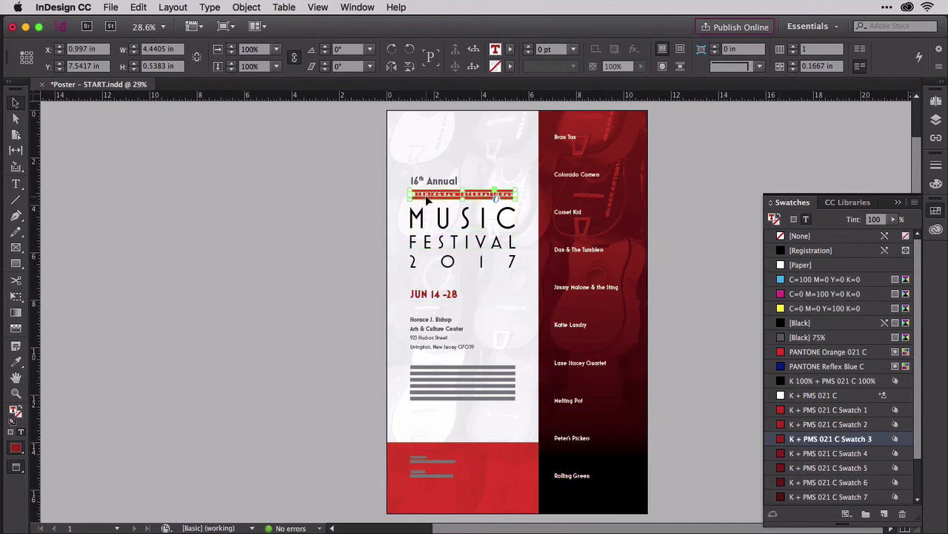
click(796, 438)
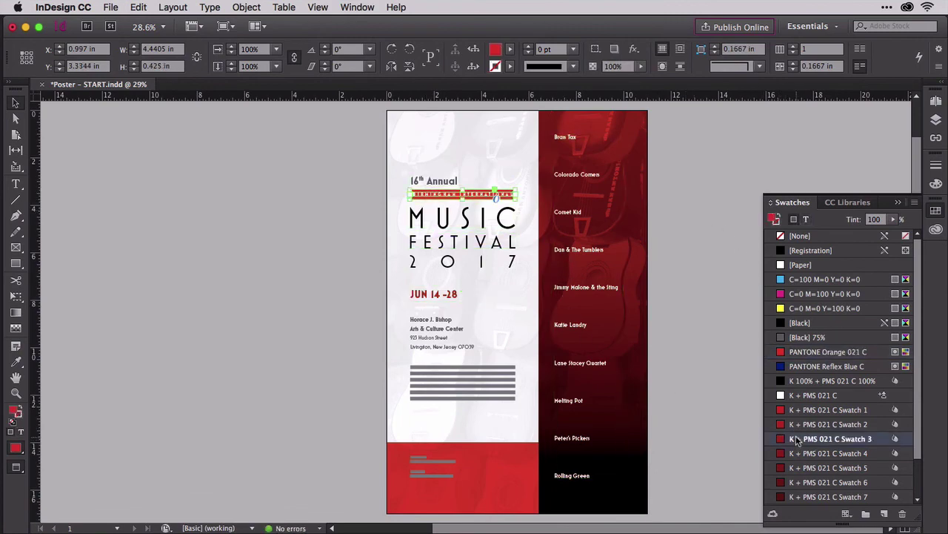
Step: Fill the bottom rectangle with K + PMS 021 C Swatch 7
click(520, 449)
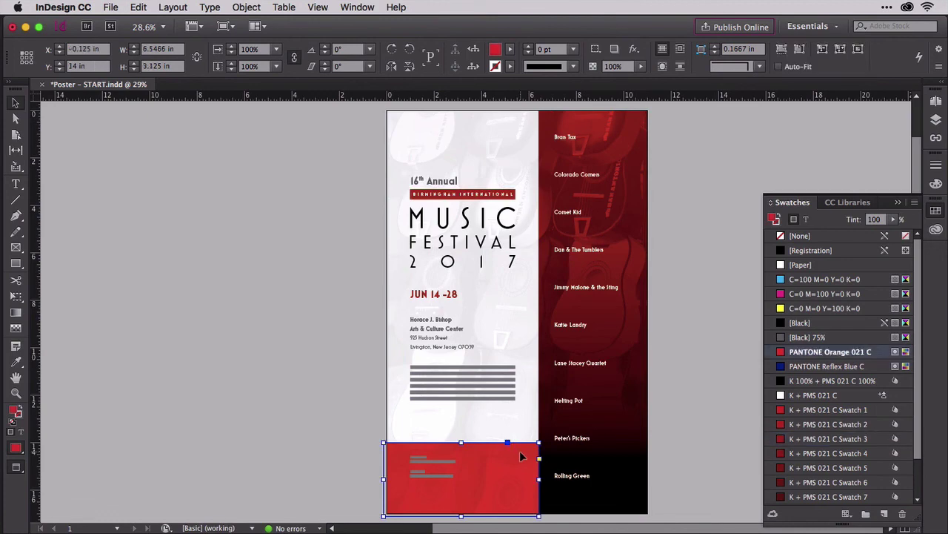
scroll(863, 439, down, 1)
scroll(864, 439, down, 2)
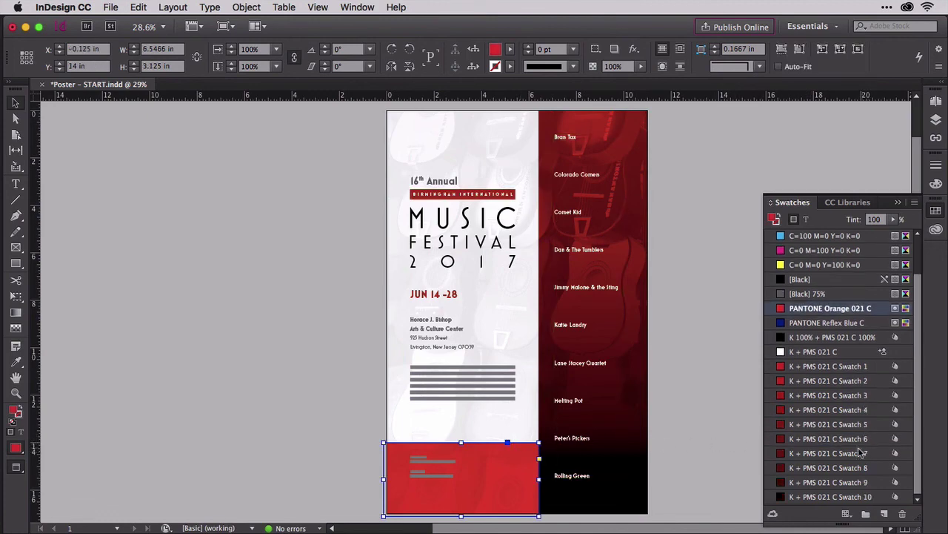
click(815, 454)
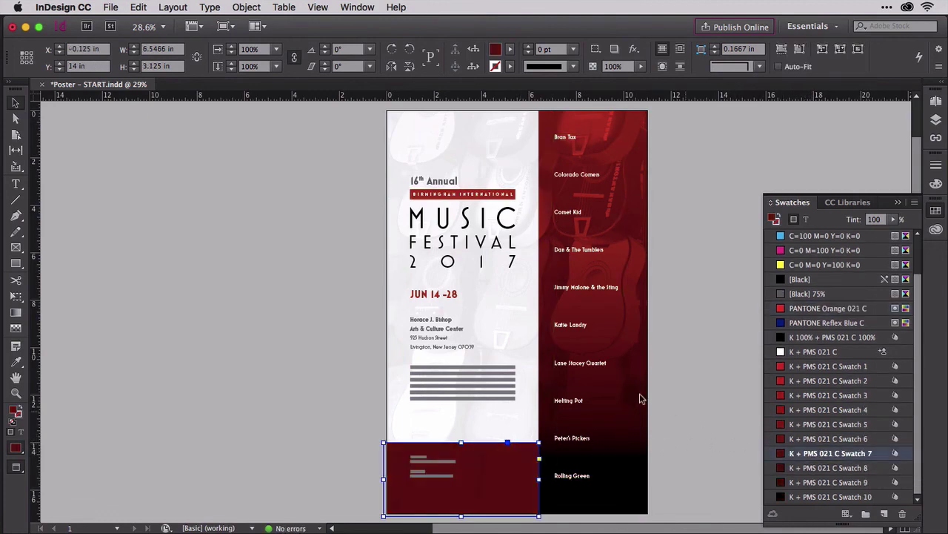